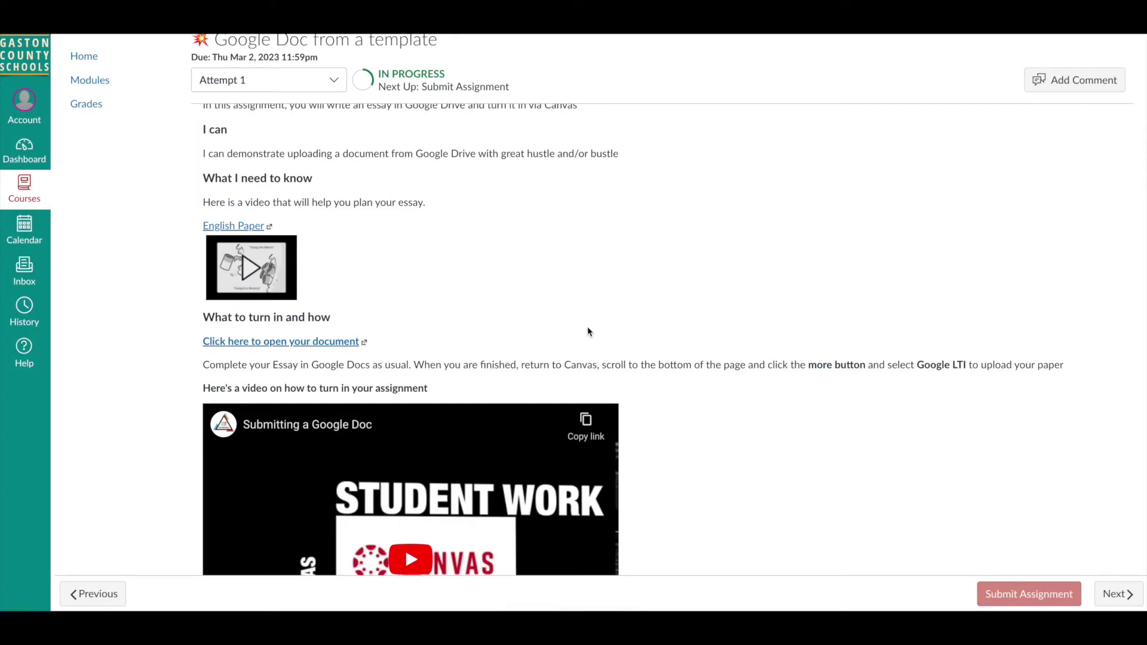
{"action": "scroll", "coordinate": [482, 218], "scroll_direction": "up", "scroll_amount": 3}
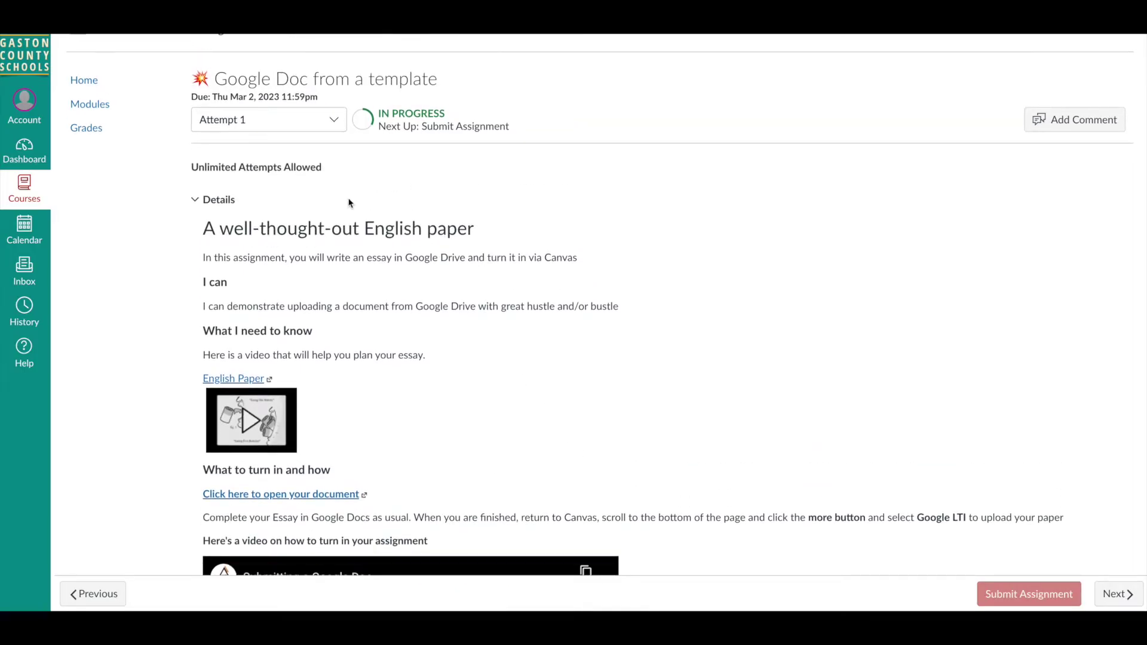
{"action": "scroll", "coordinate": [413, 320], "scroll_direction": "down", "scroll_amount": 2}
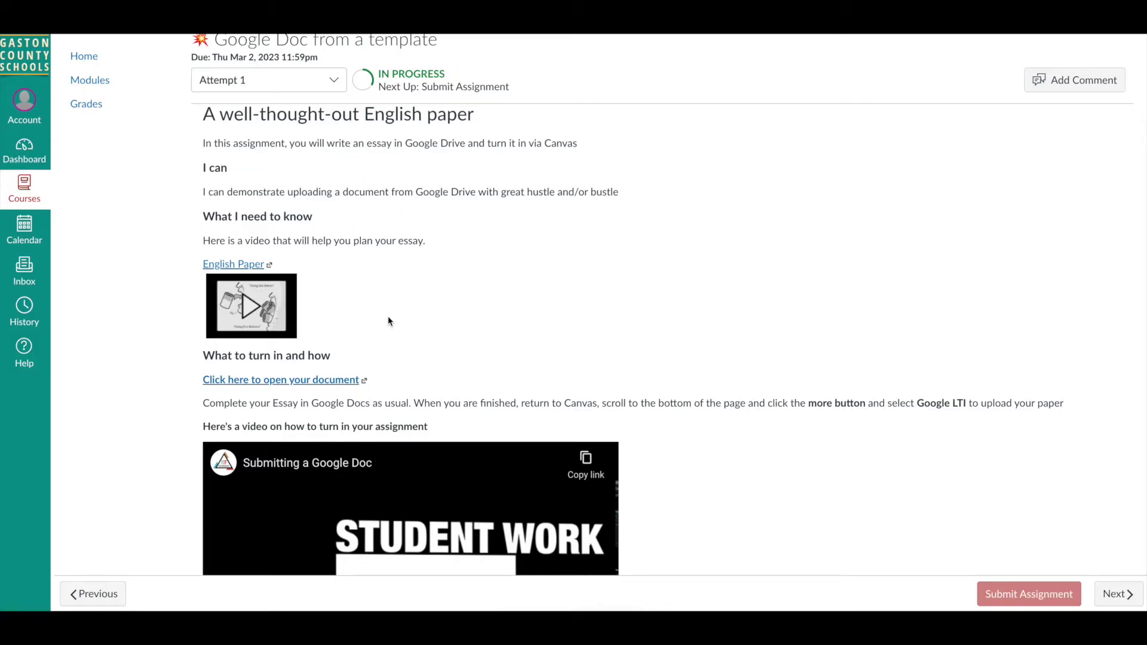
{"action": "scroll", "coordinate": [389, 318], "scroll_direction": "down", "scroll_amount": 1}
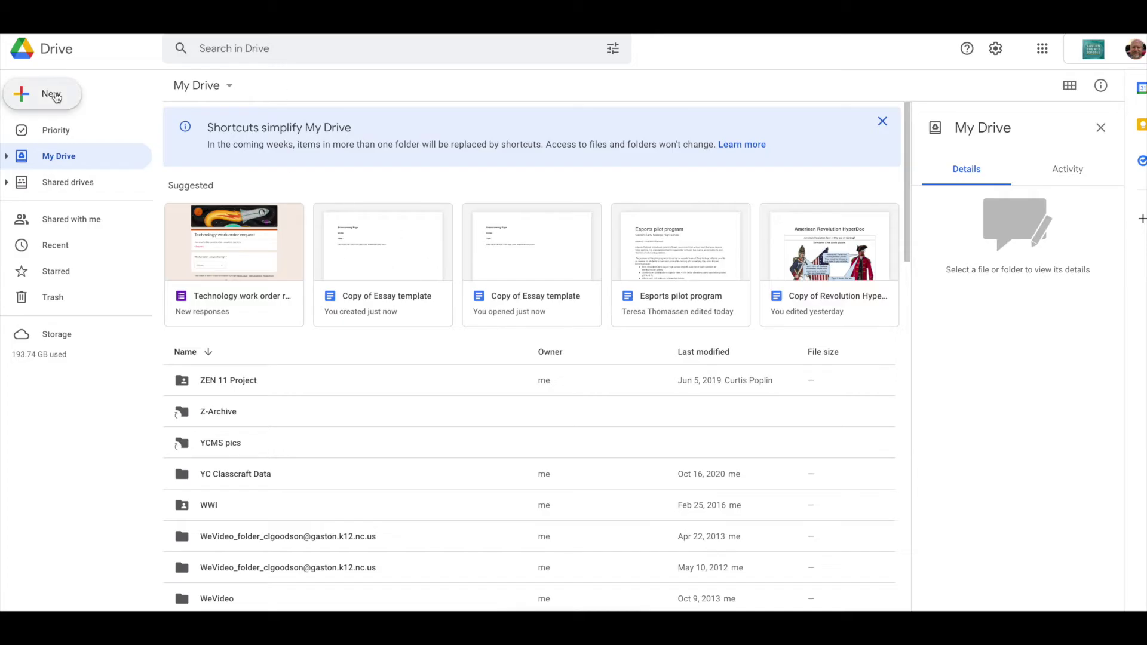
- Create a blank Google Doc from Drive's New menu
{"action": "left_click", "coordinate": [55, 96]}
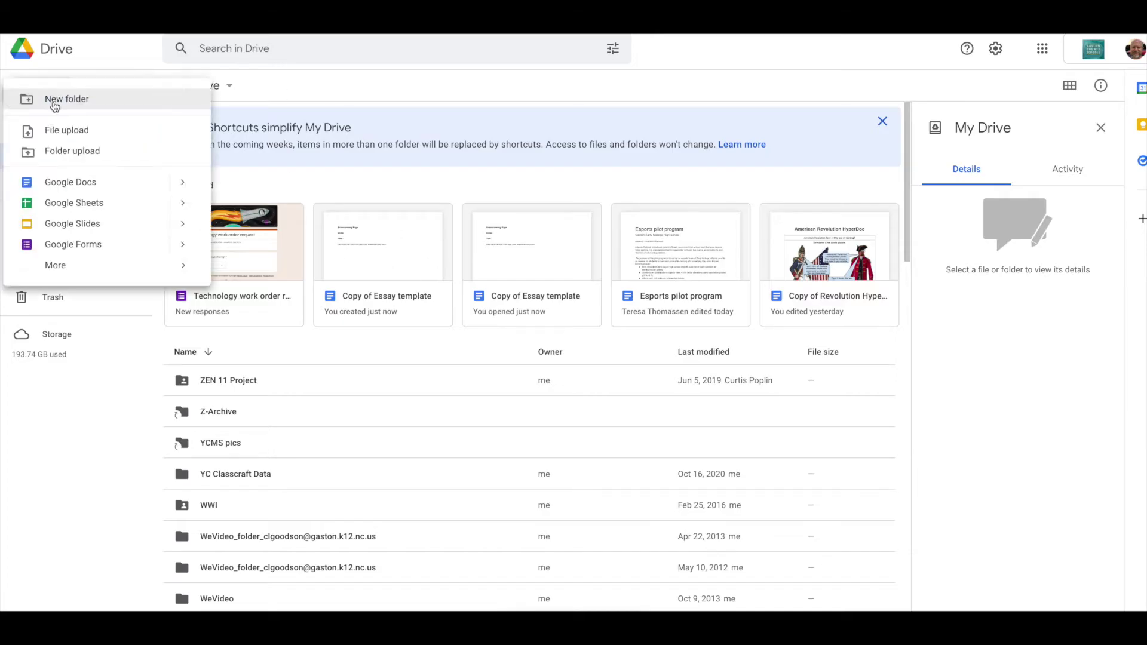
{"action": "left_click", "coordinate": [77, 182]}
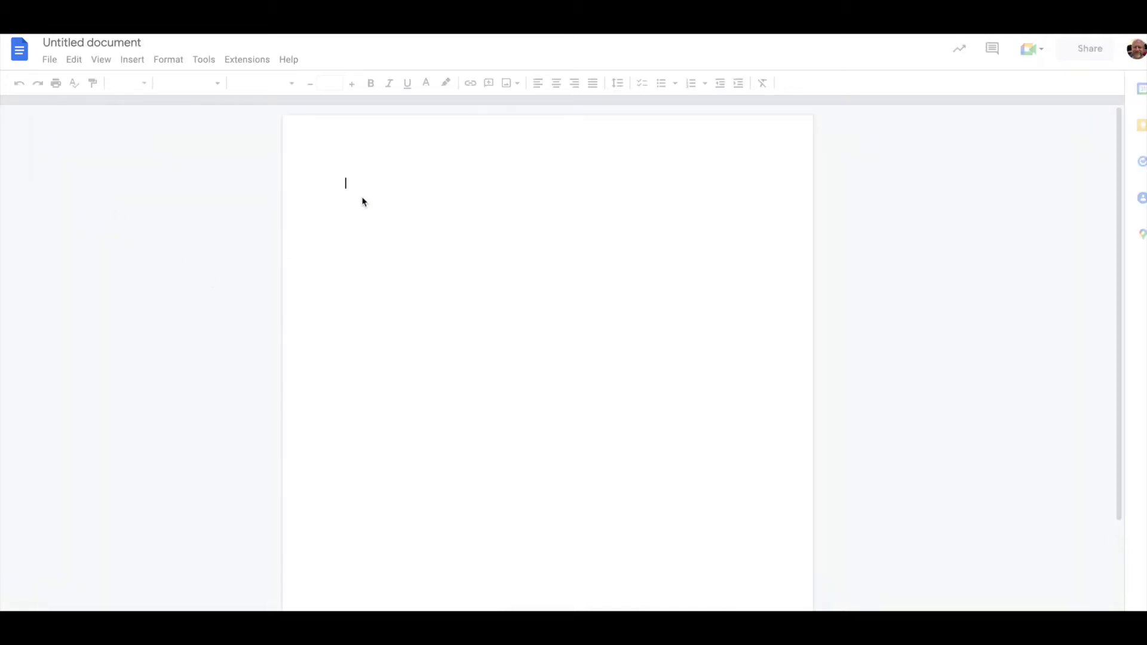
- Retitle the document 'English Paper' and paste the essay into it
{"action": "left_click", "coordinate": [91, 41]}
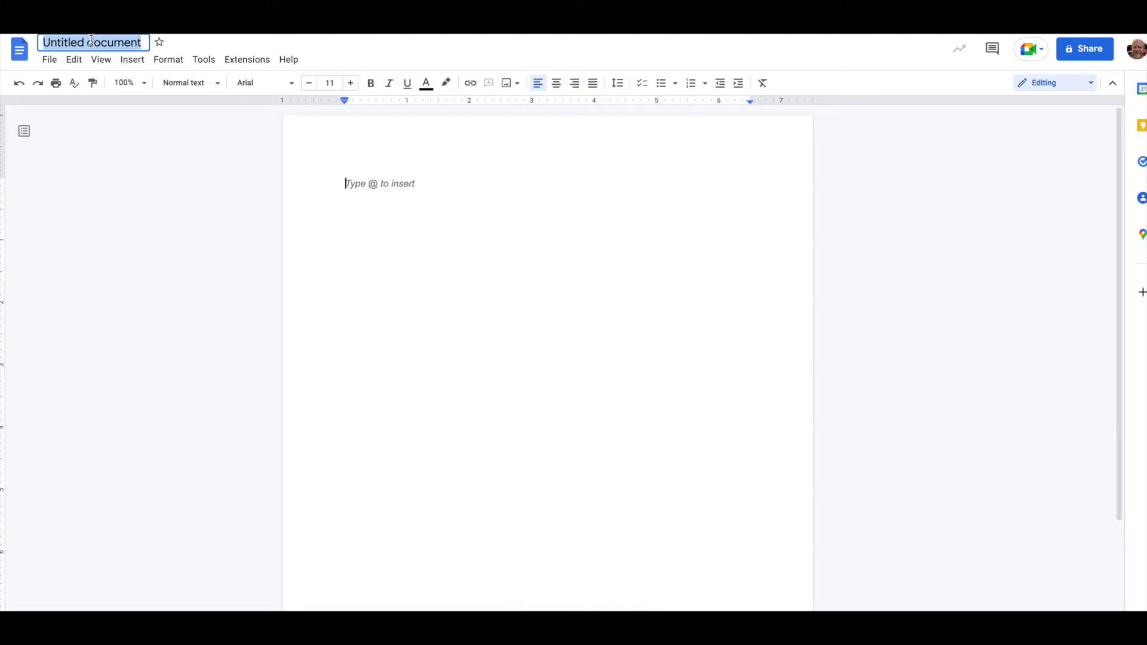
{"action": "type", "text": "English Pap"}
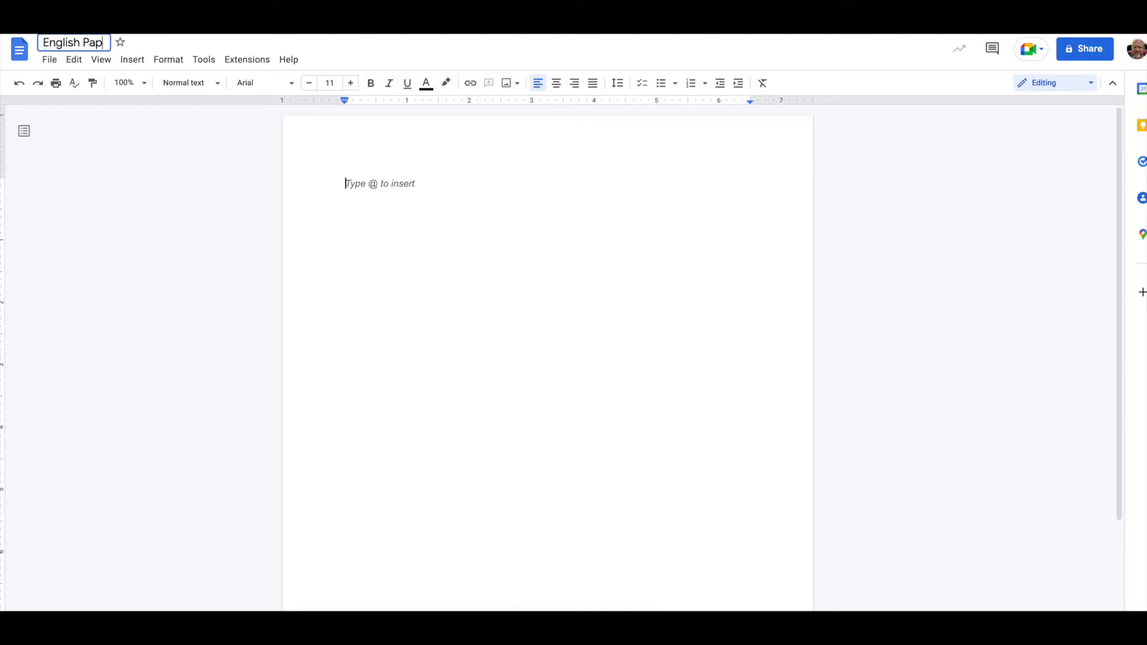
{"action": "type", "text": "er - Good"}
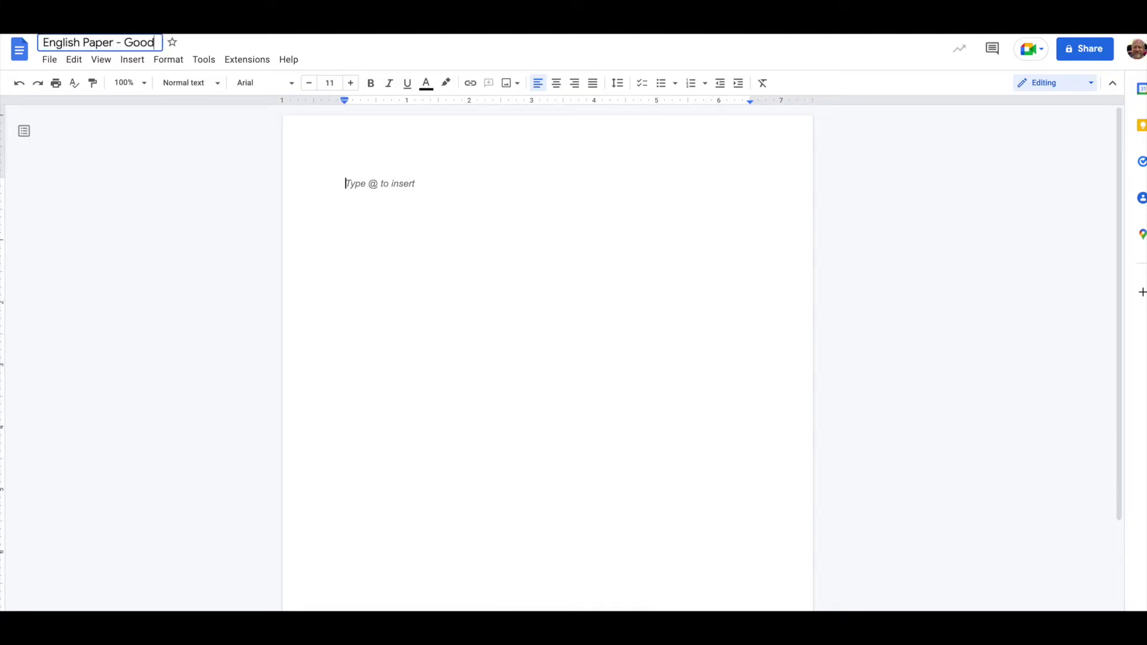
{"action": "type", "text": "son"}
{"action": "left_click", "coordinate": [340, 170]}
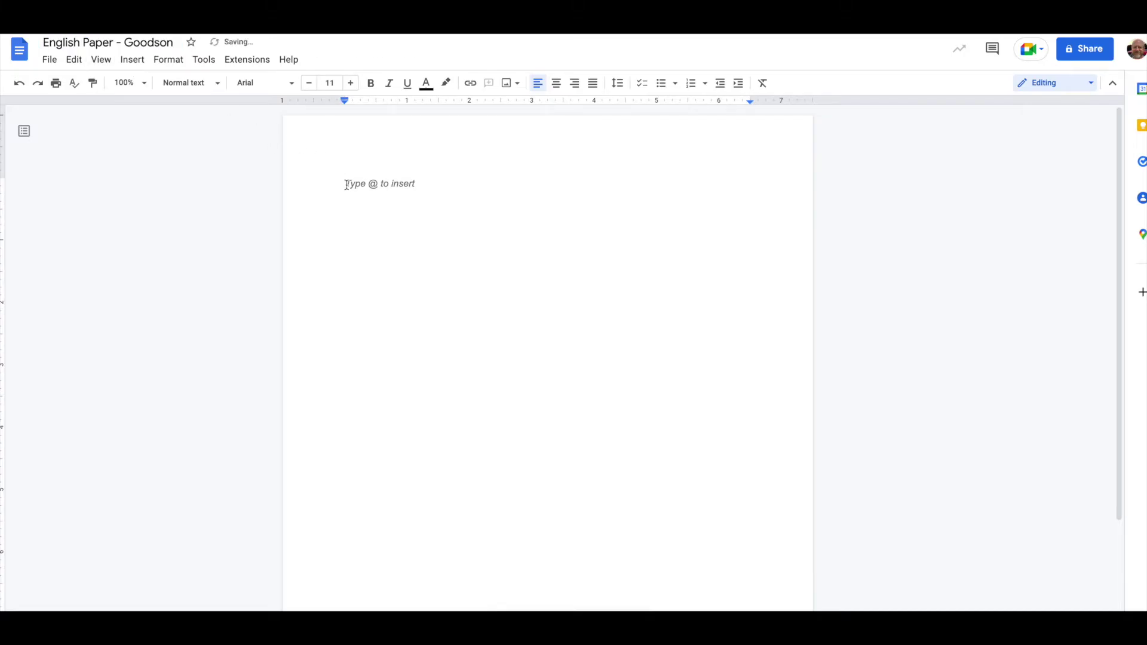
{"action": "key", "text": "ctrl+v"}
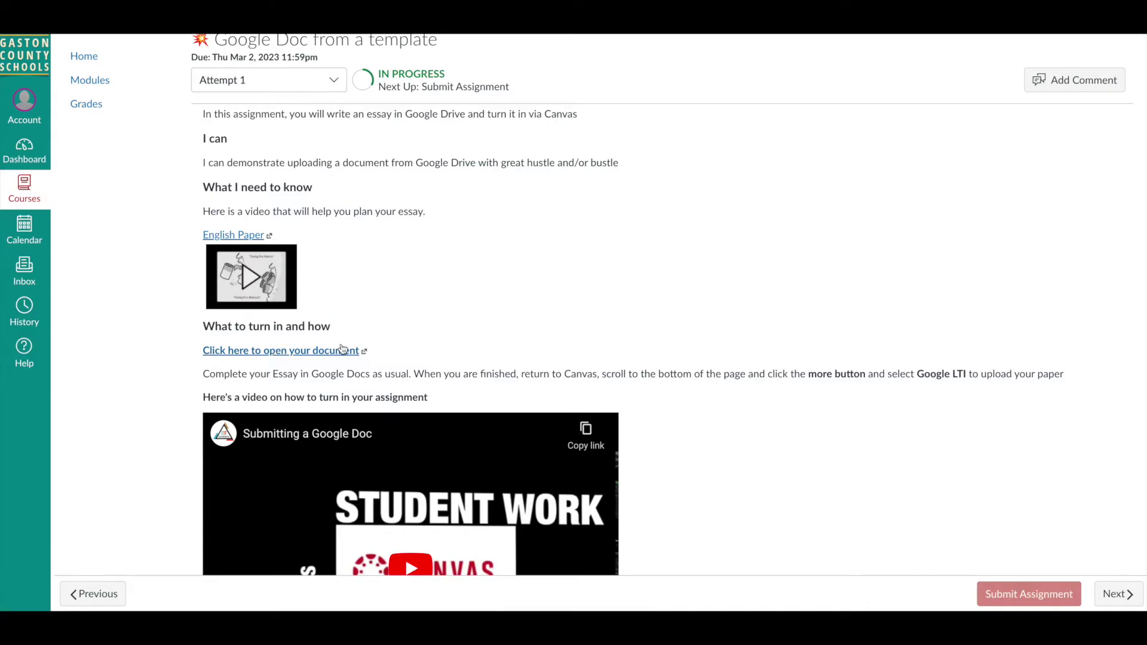
- Make a personal copy of the Essay template document from the assignment link
{"action": "left_click", "coordinate": [290, 352]}
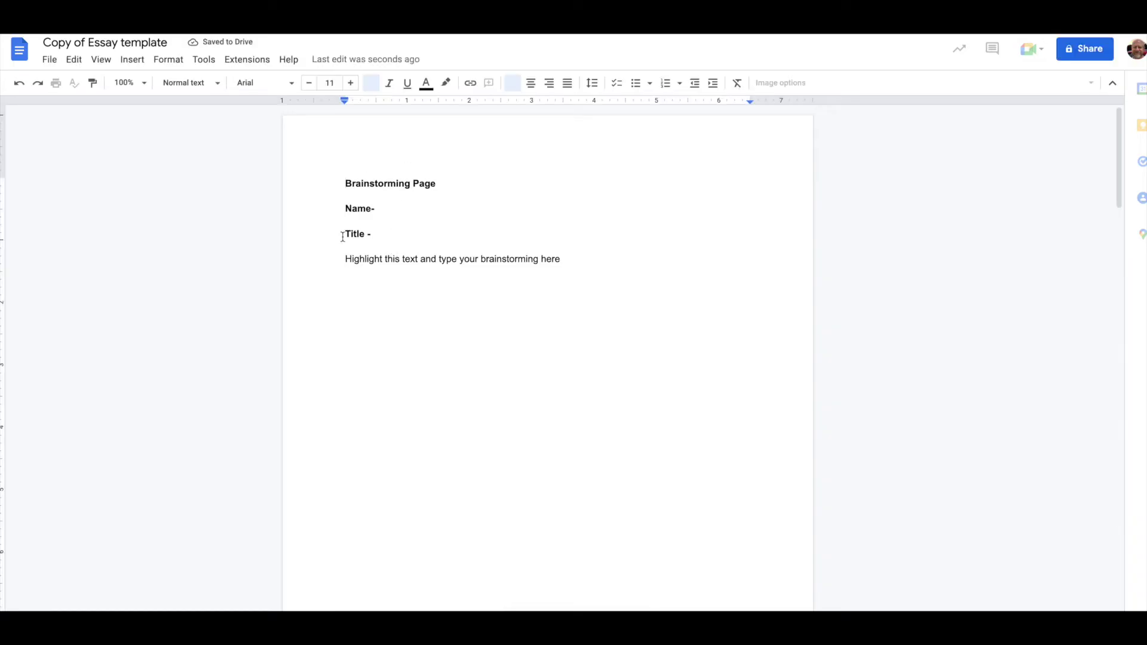
- Paste the essay over the brainstorming placeholder line and place the cursor after 'Name-'
{"action": "triple_click", "coordinate": [352, 265]}
{"action": "key", "text": "ctrl+v"}
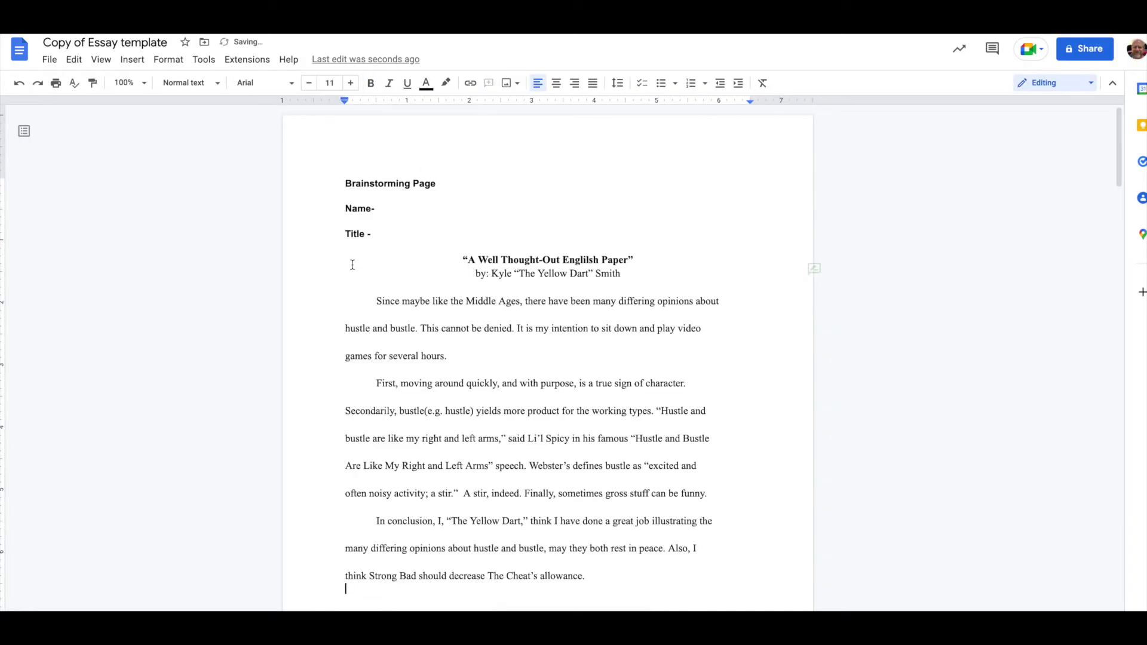
{"action": "left_click", "coordinate": [401, 209]}
{"action": "type", "text": "Chris Goodso"}
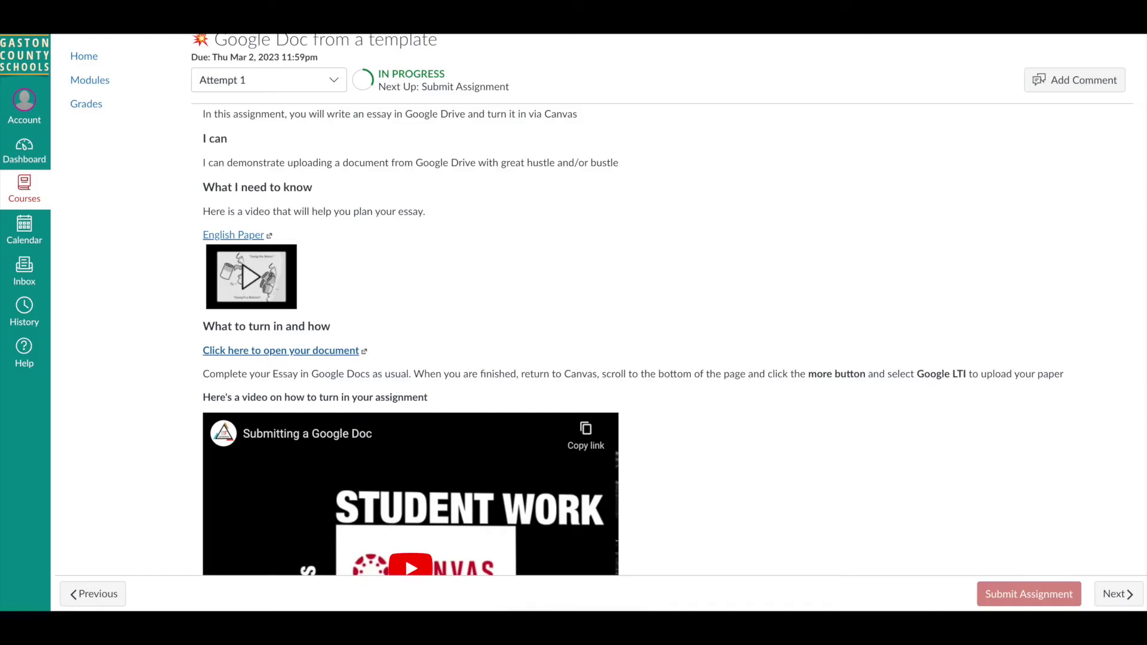
{"action": "scroll", "coordinate": [425, 334], "scroll_direction": "down", "scroll_amount": 1}
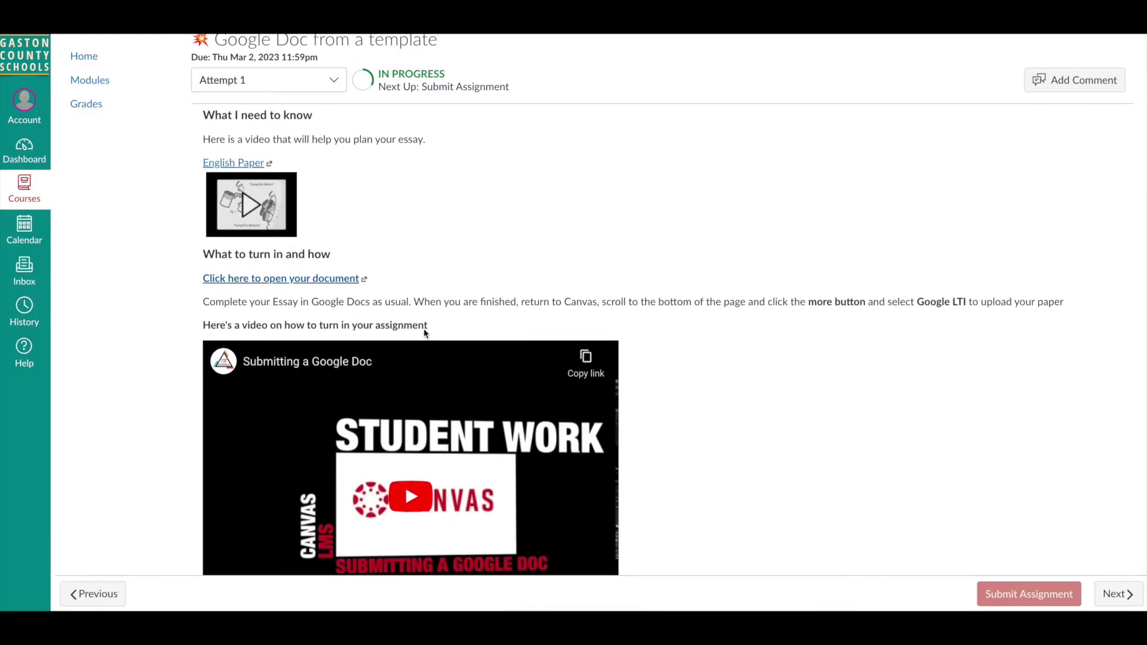
{"action": "scroll", "coordinate": [424, 333], "scroll_direction": "down", "scroll_amount": 1}
{"action": "scroll", "coordinate": [425, 334], "scroll_direction": "down", "scroll_amount": 1}
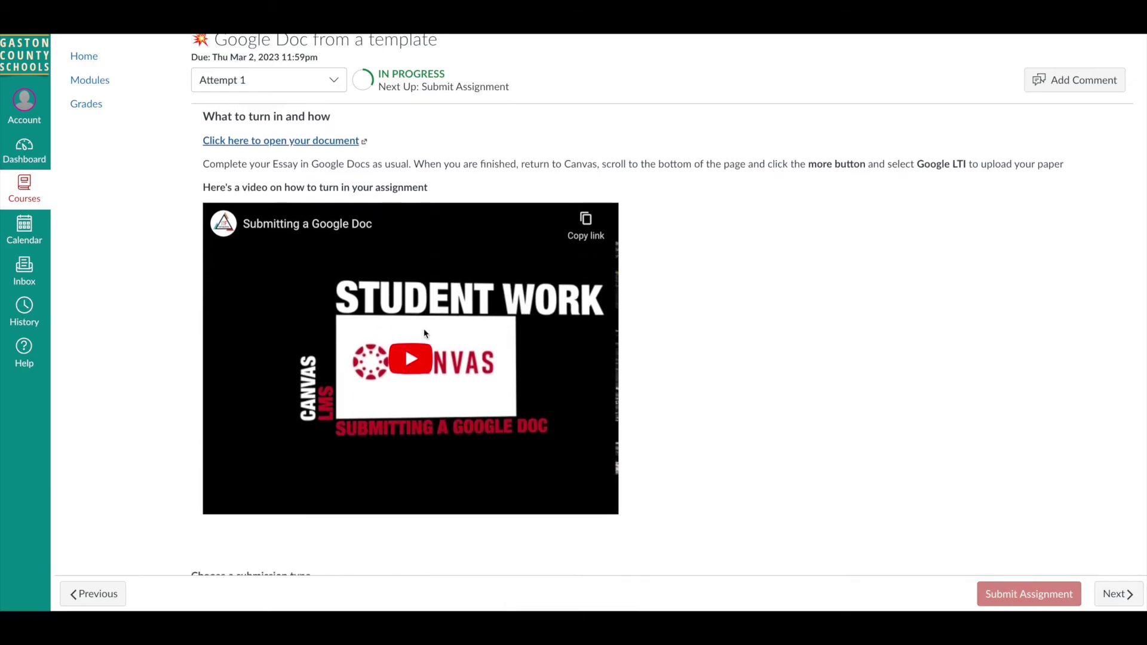
{"action": "scroll", "coordinate": [425, 334], "scroll_direction": "down", "scroll_amount": 2}
{"action": "scroll", "coordinate": [425, 333], "scroll_direction": "down", "scroll_amount": 1}
{"action": "scroll", "coordinate": [425, 334], "scroll_direction": "down", "scroll_amount": 1}
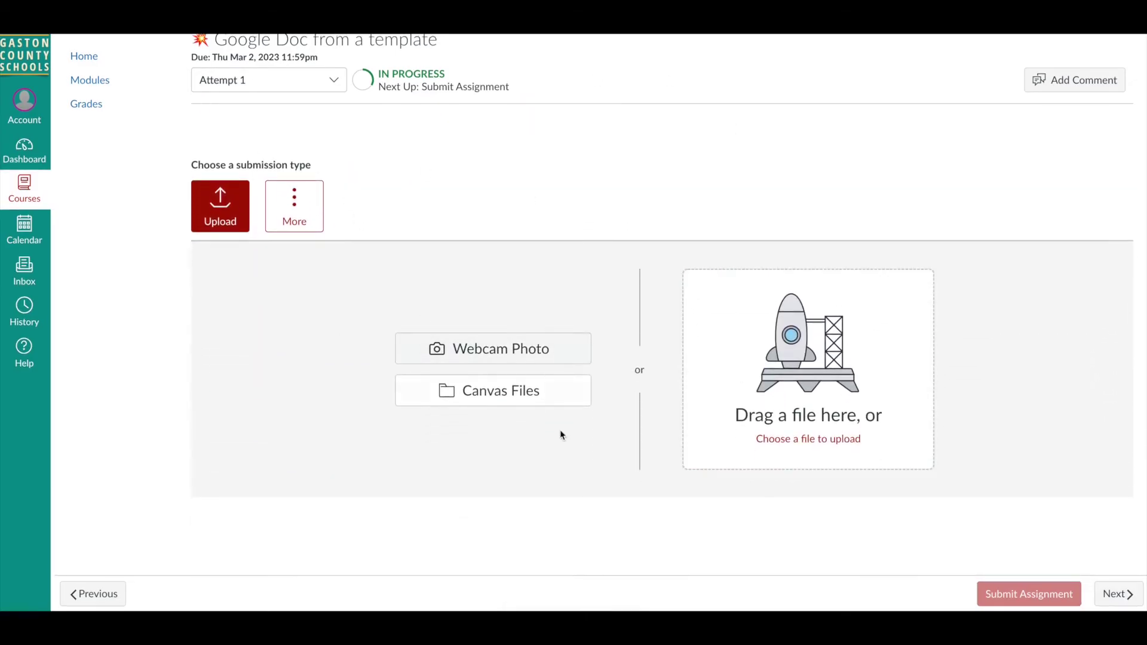
- Choose Google Assignments LTI under More submission options
{"action": "left_click", "coordinate": [296, 205]}
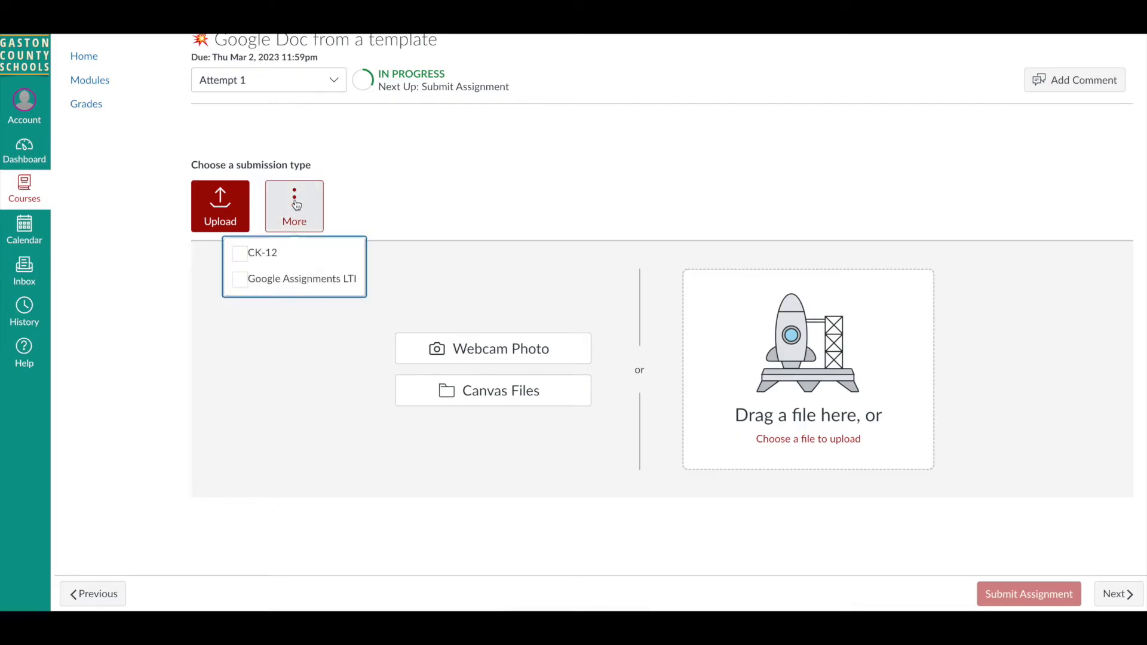
{"action": "left_click", "coordinate": [272, 283]}
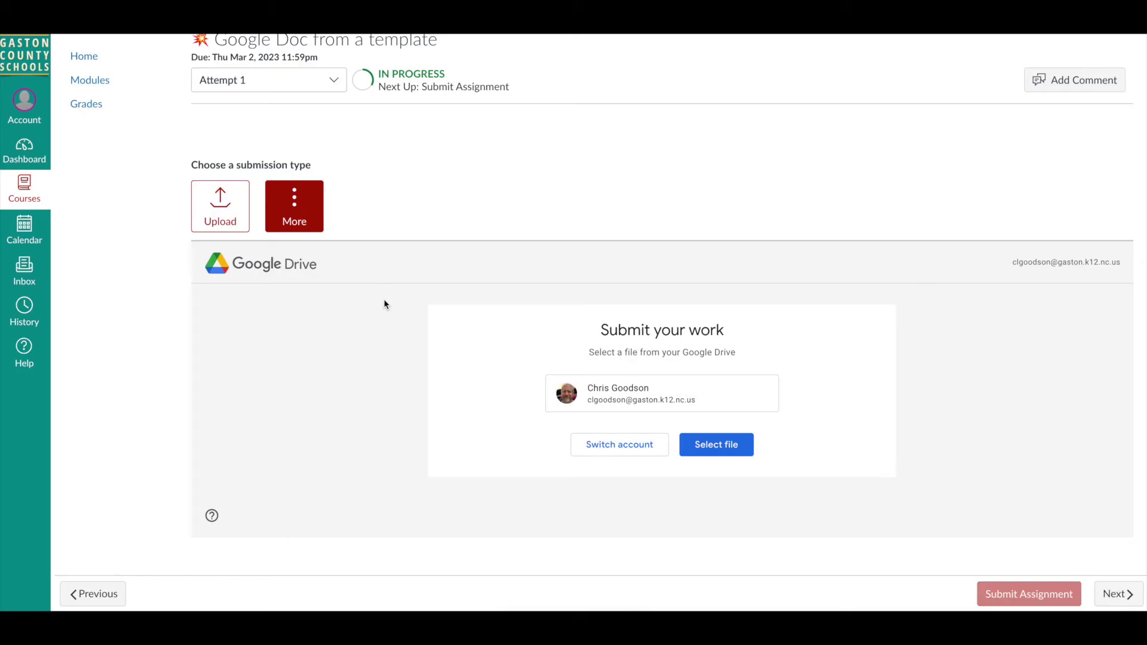
- Select the English Paper file from Drive's Recent files, add it, and attach it
{"action": "left_click", "coordinate": [730, 445]}
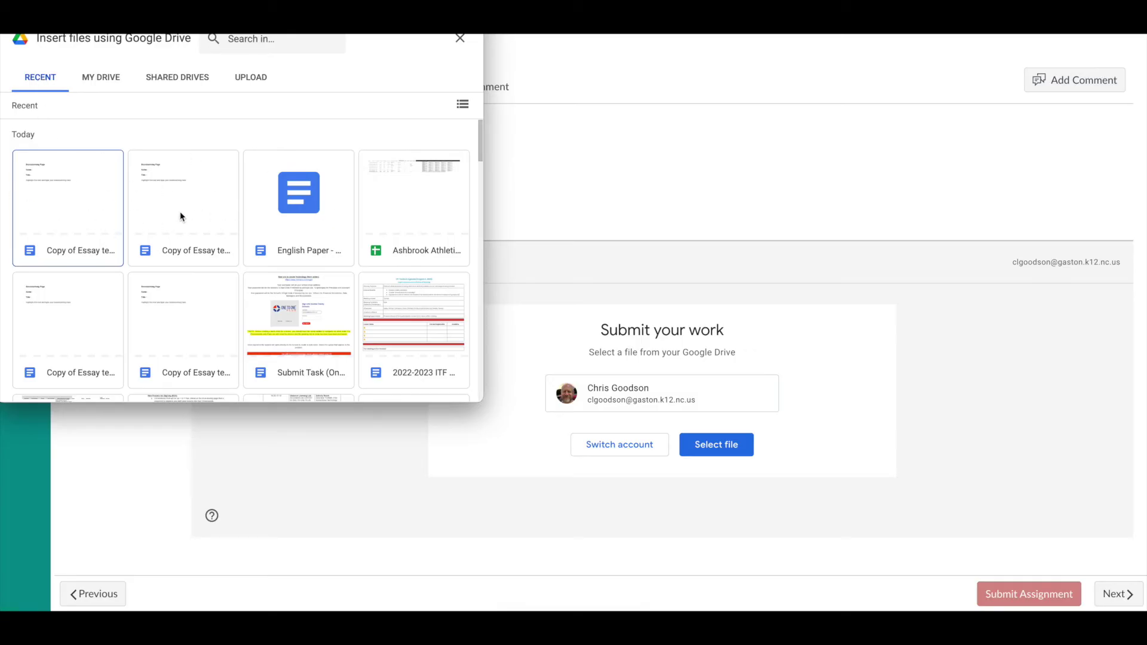
{"action": "left_click", "coordinate": [285, 207]}
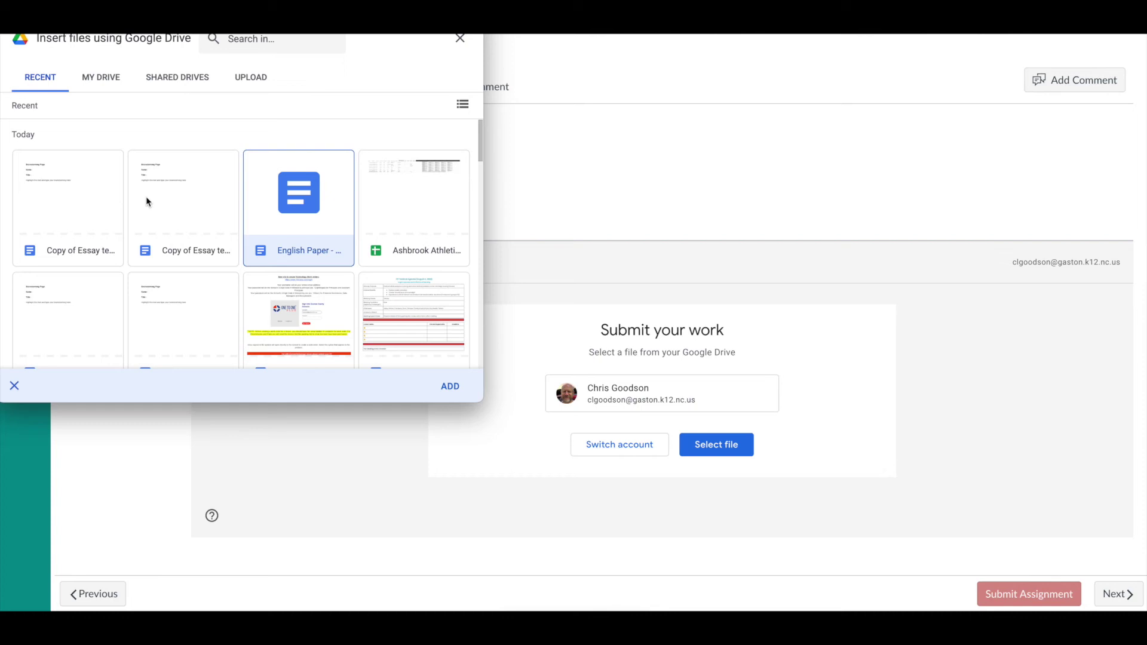
{"action": "left_click", "coordinate": [449, 391]}
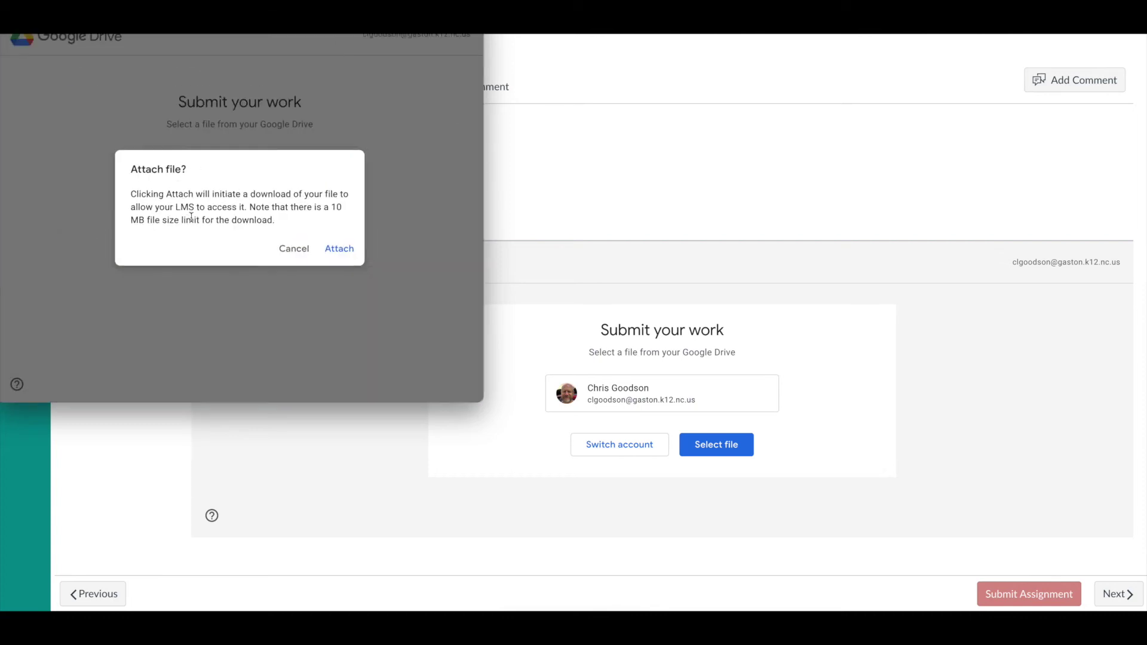
{"action": "left_click", "coordinate": [340, 251]}
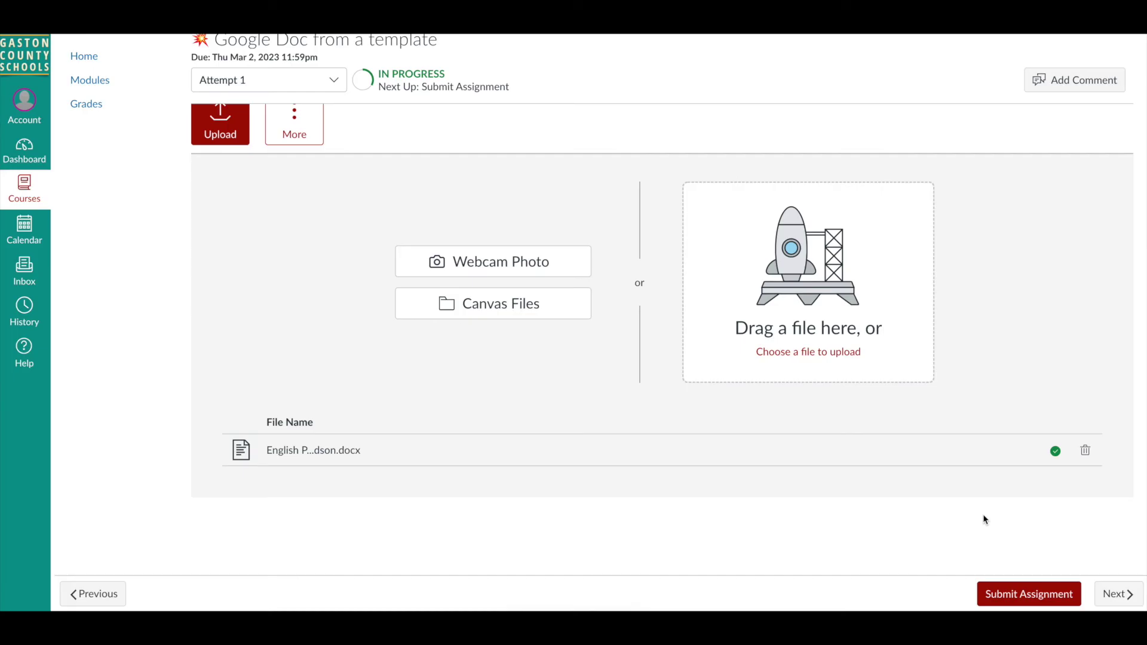
- Submit the assignment with the attached English Paper docx
{"action": "left_click", "coordinate": [1035, 596]}
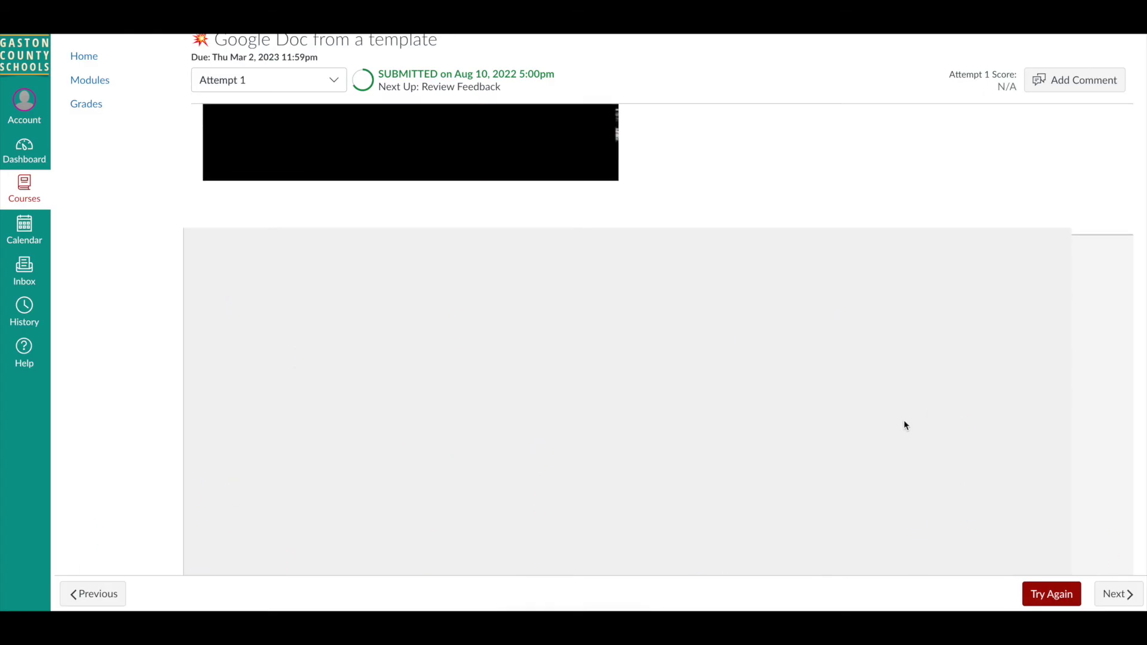
{"action": "scroll", "coordinate": [905, 424], "scroll_direction": "down", "scroll_amount": 1}
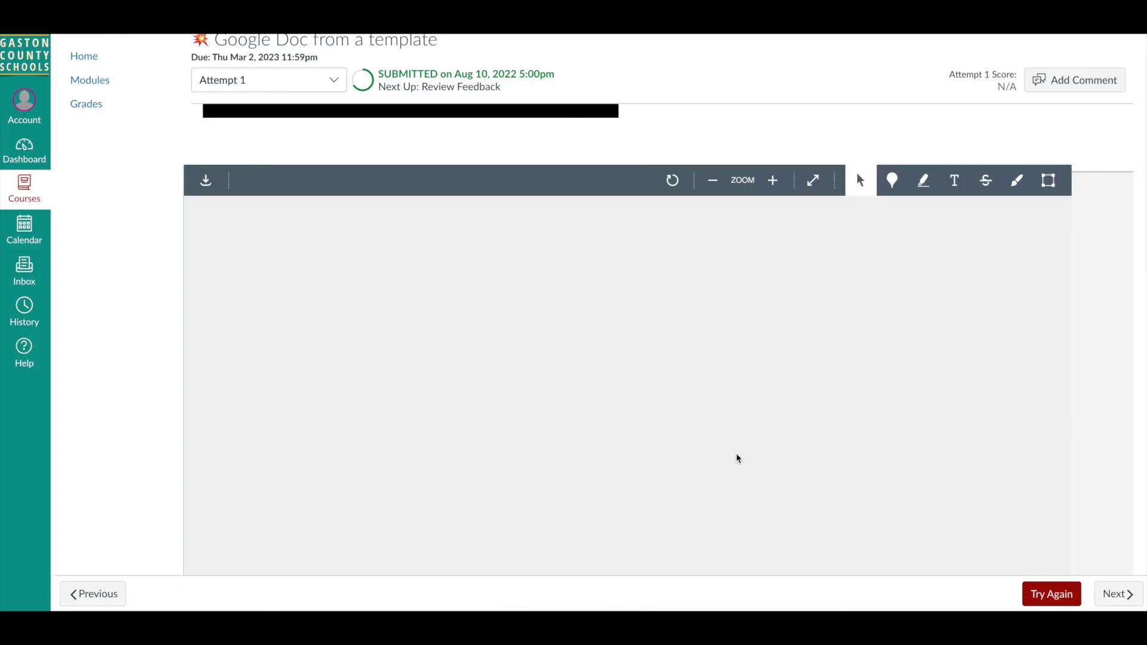
{"action": "scroll", "coordinate": [735, 458], "scroll_direction": "down", "scroll_amount": 1}
{"action": "scroll", "coordinate": [736, 457], "scroll_direction": "down", "scroll_amount": 4}
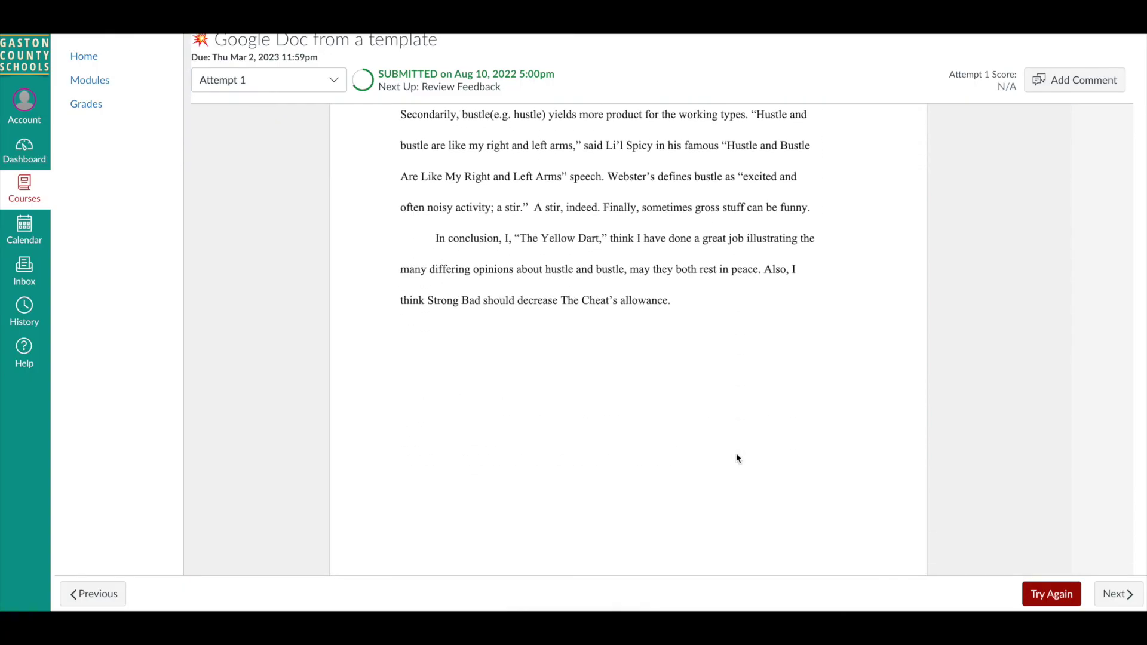
{"action": "scroll", "coordinate": [737, 457], "scroll_direction": "up", "scroll_amount": 4}
{"action": "scroll", "coordinate": [736, 457], "scroll_direction": "up", "scroll_amount": 5}
{"action": "scroll", "coordinate": [737, 455], "scroll_direction": "up", "scroll_amount": 2}
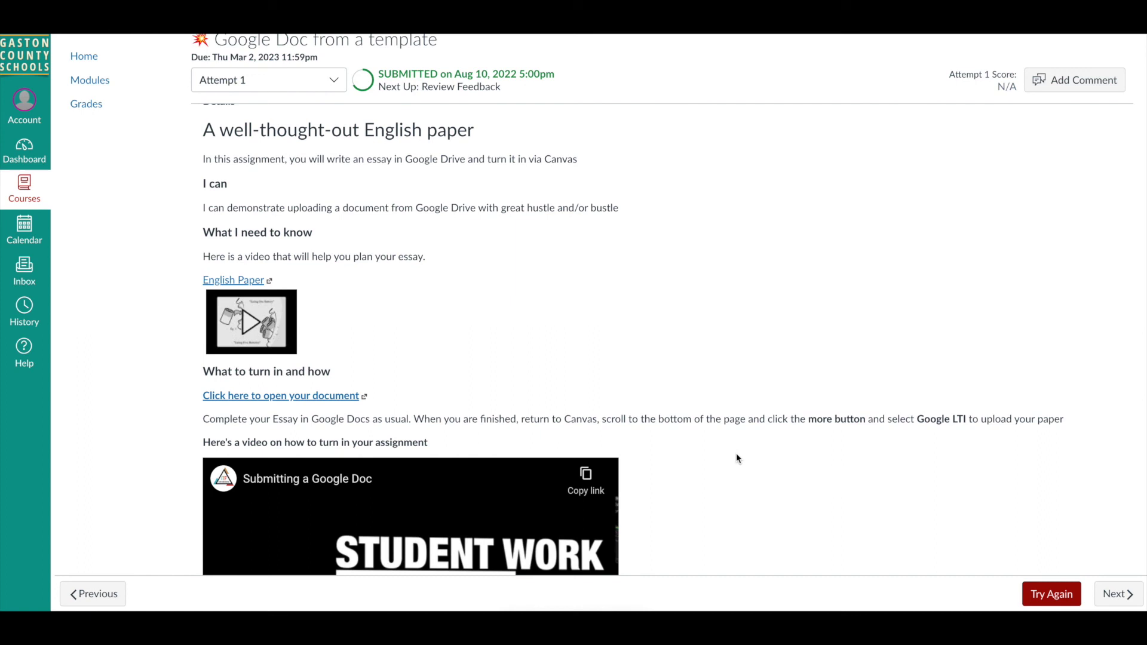
{"action": "scroll", "coordinate": [736, 457], "scroll_direction": "up", "scroll_amount": 2}
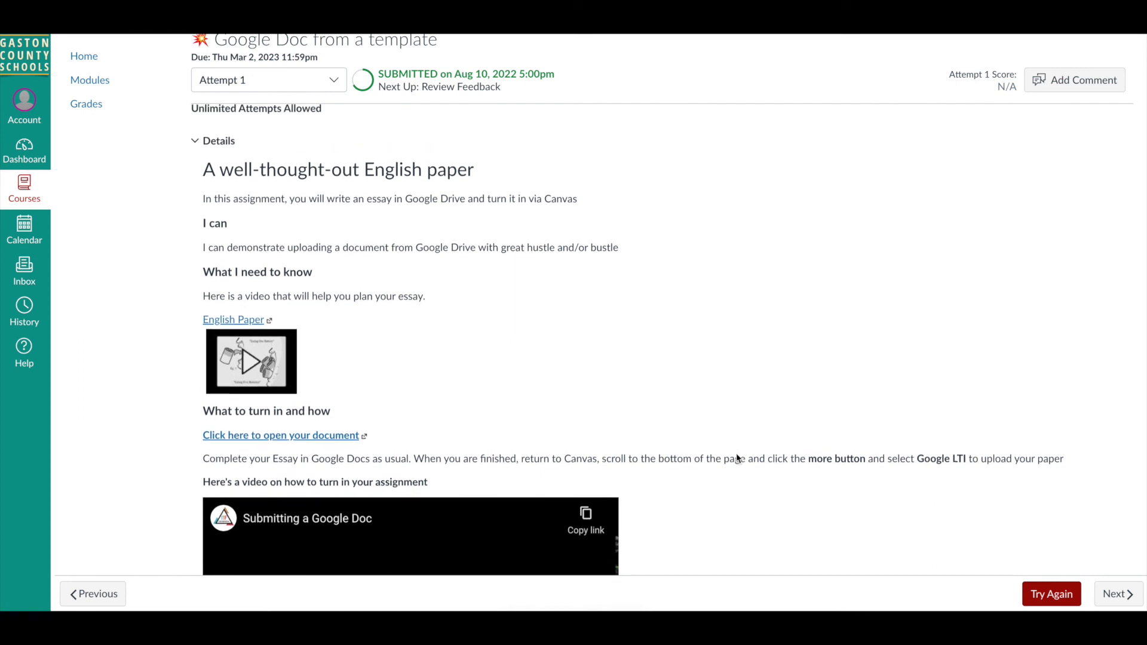